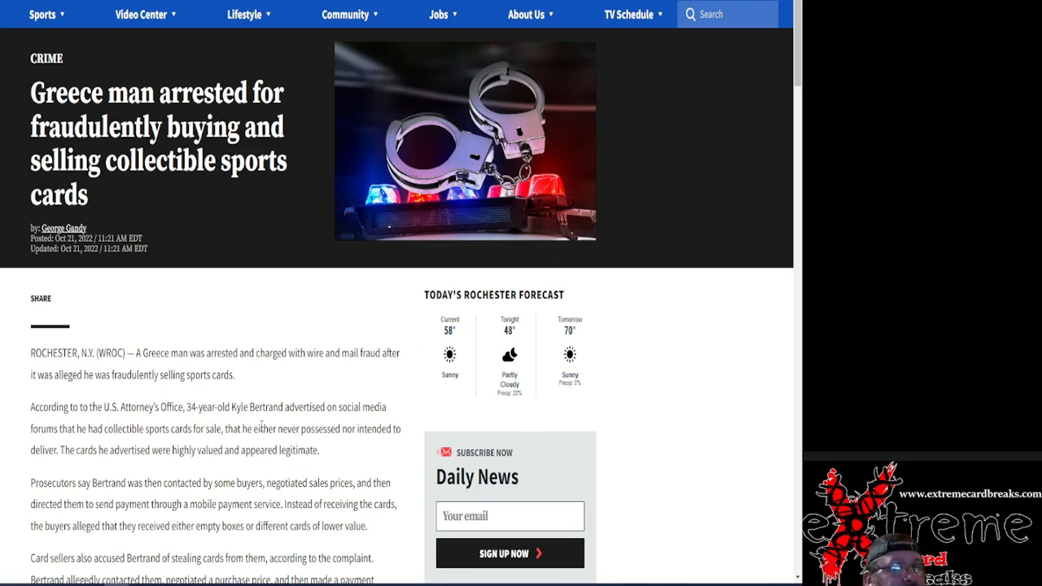
scroll(250, 426, down, 2)
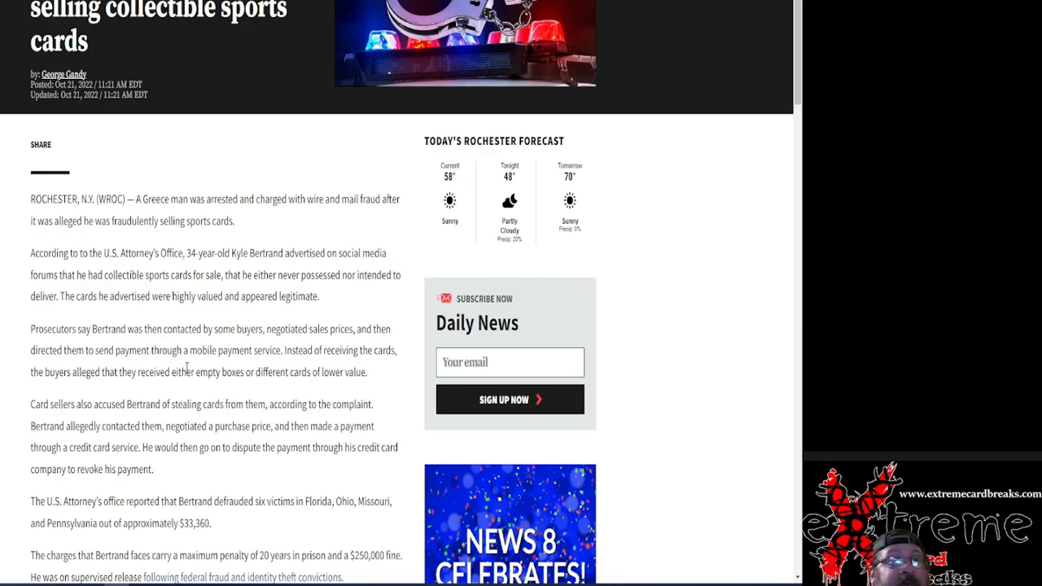
scroll(187, 368, down, 2)
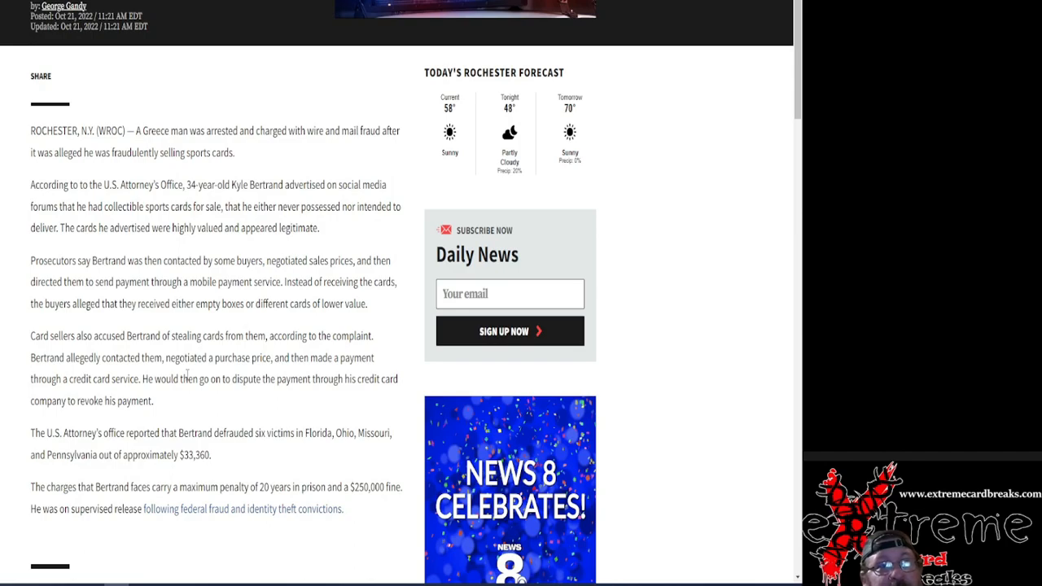